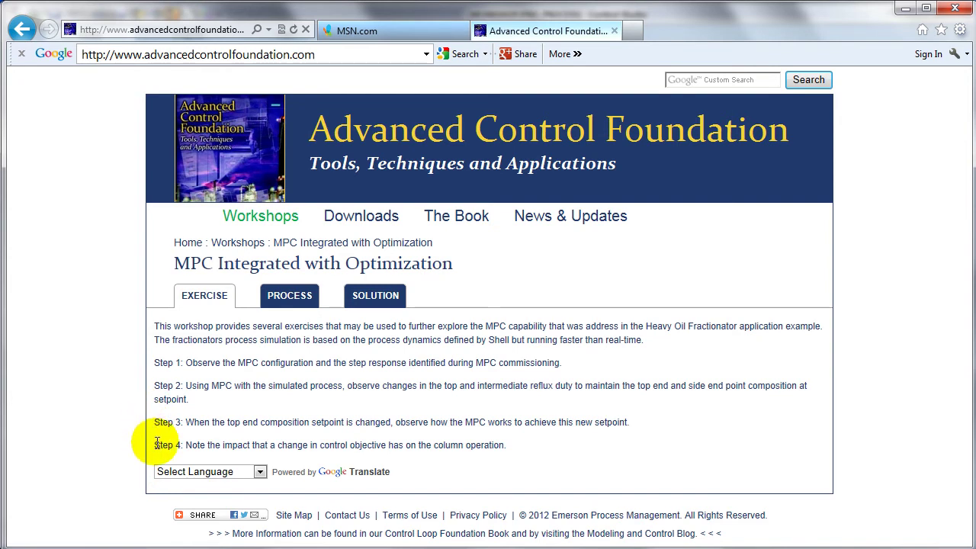
Step: Open the Process description of the MPC Integrated with Optimization workshop and view the heavy oil fractionator diagram
click(284, 298)
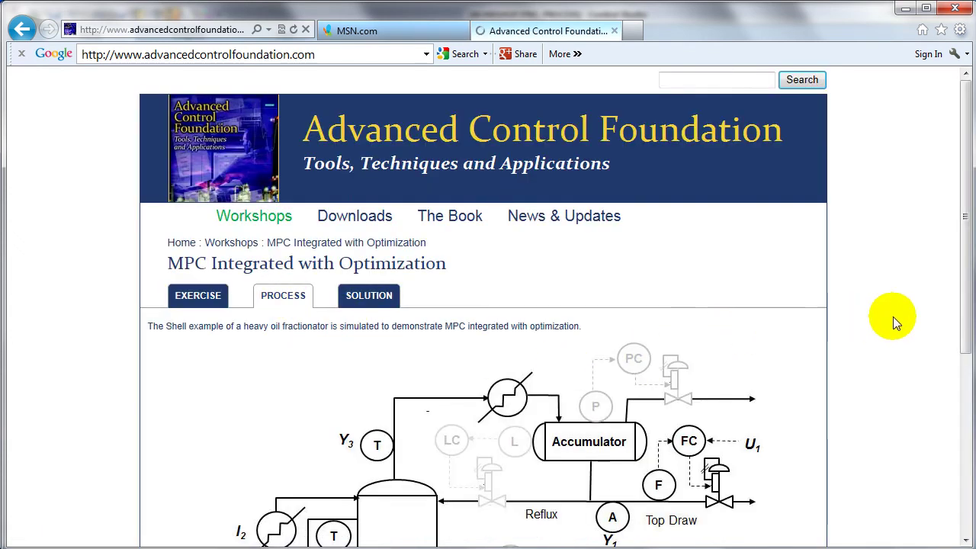
click(965, 331)
drag(966, 331, 970, 477)
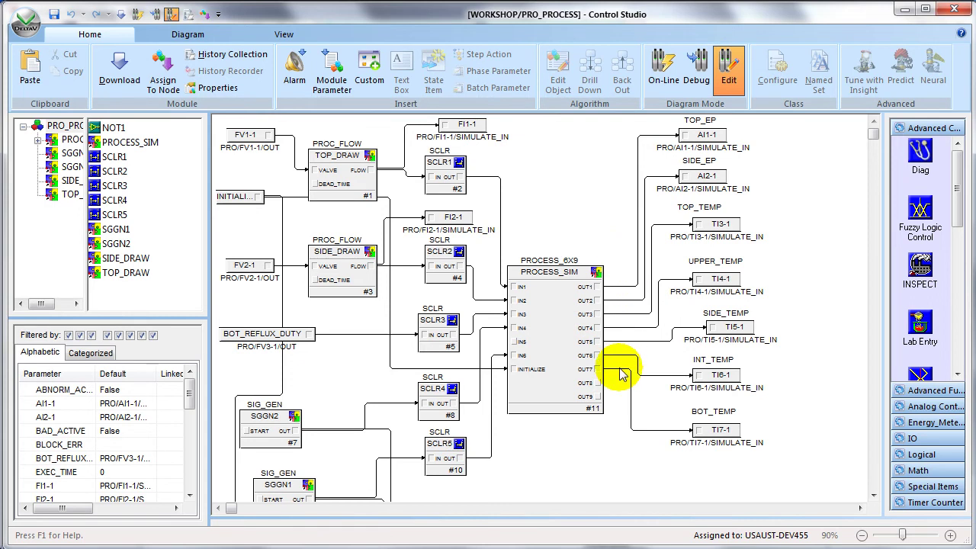
Step: Inspect the nested simulation logic of PROCESS_SIM down through OUT_1 and DYNAMICS1, then return to the PRO_PROCESS top level
double_click(553, 348)
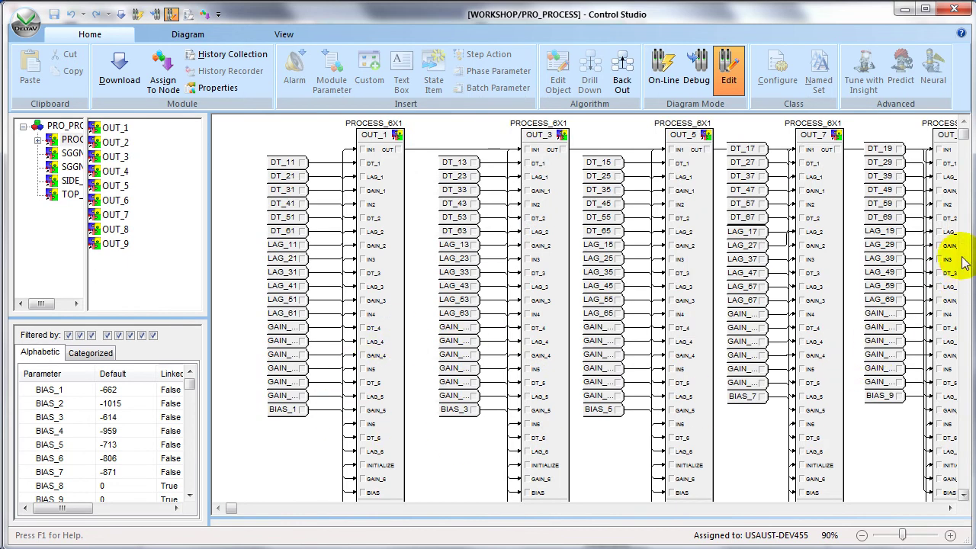
drag(964, 134, 967, 229)
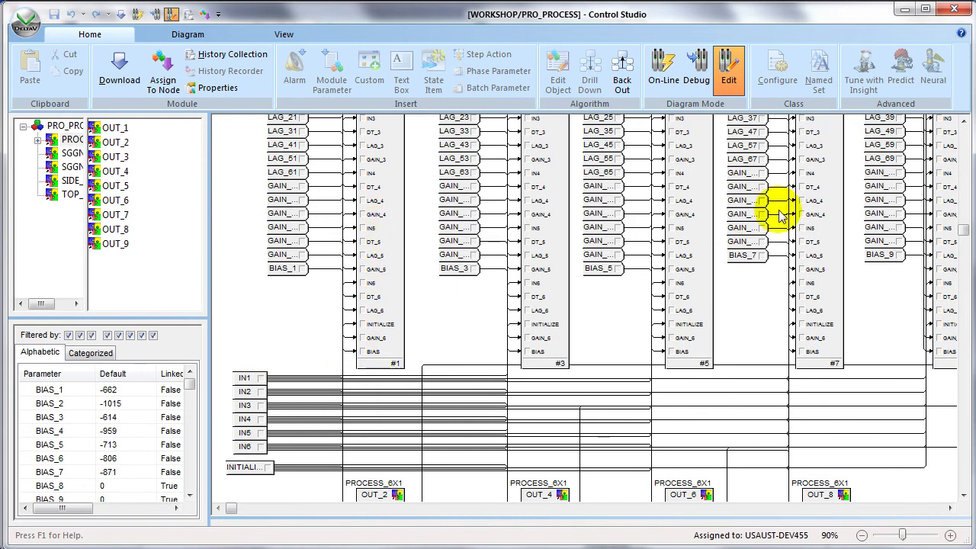
drag(964, 230, 959, 131)
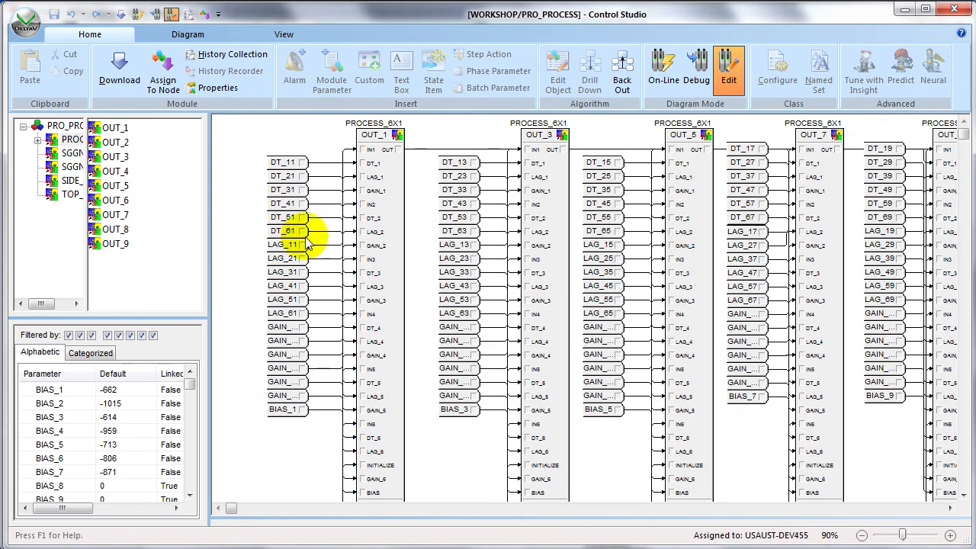
double_click(382, 310)
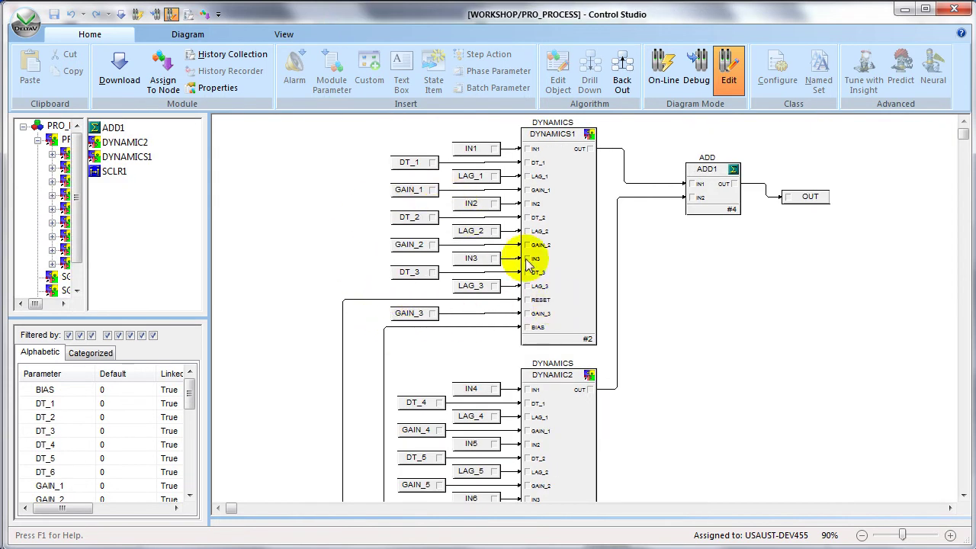
click(564, 277)
double_click(565, 277)
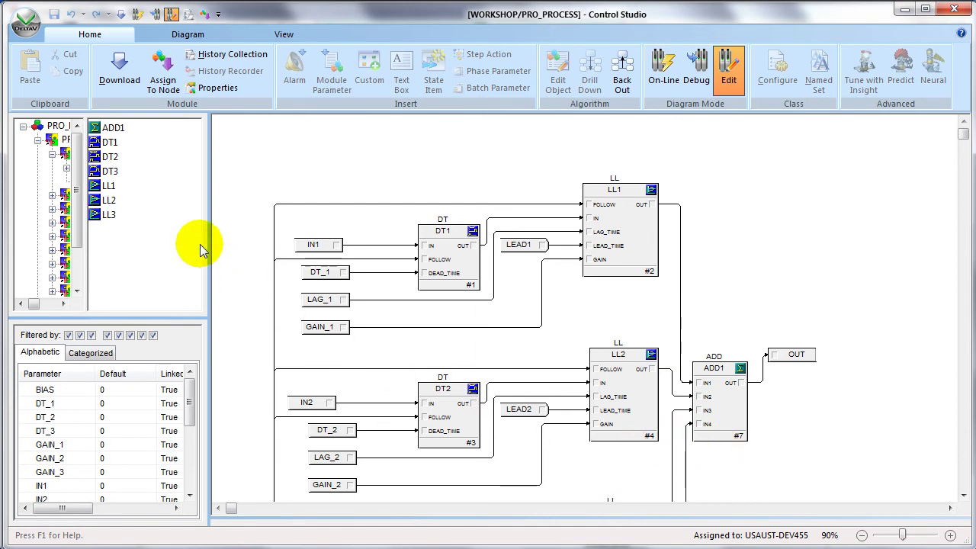
click(41, 127)
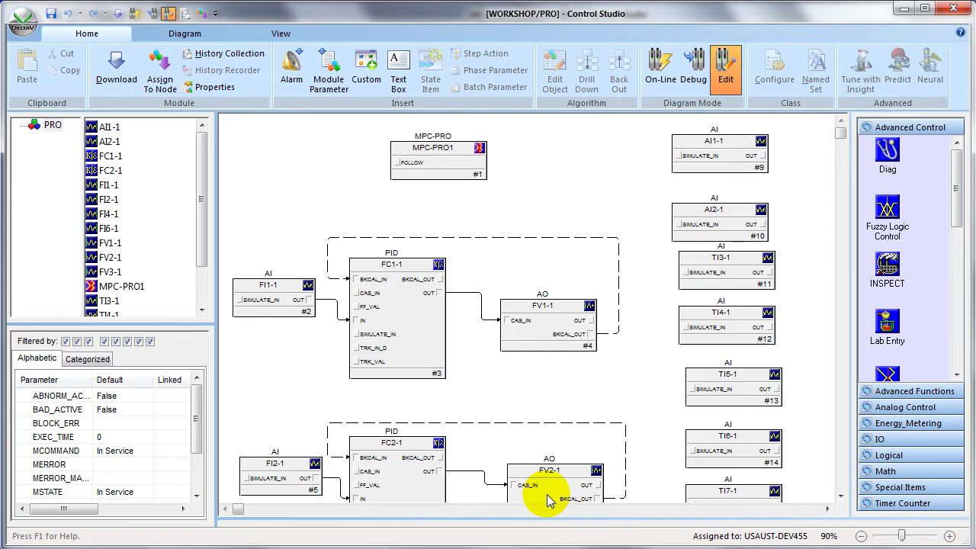
Step: Open the MPC-PRO1 block's properties and review its controlled, manipulated, disturbance and constraint parameters
click(444, 165)
right_click(444, 164)
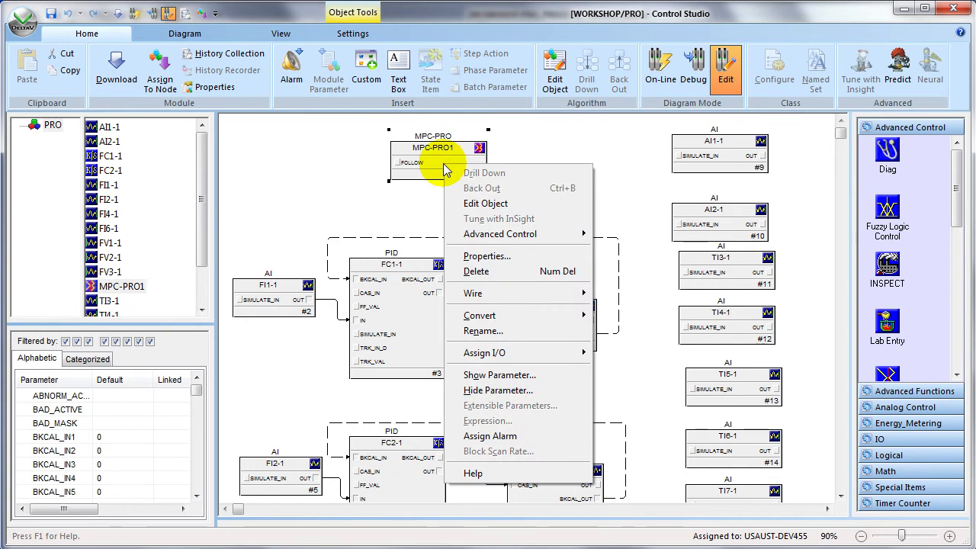
click(480, 257)
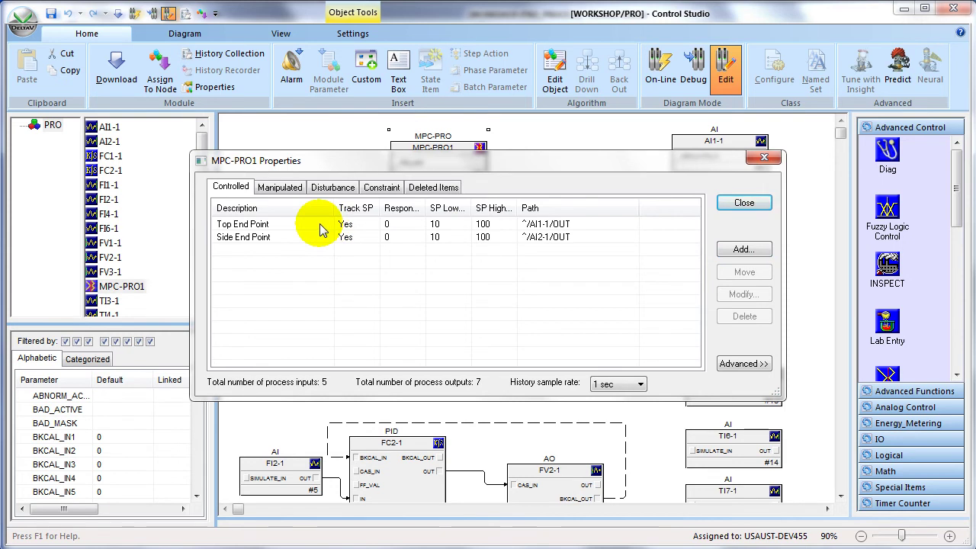
click(282, 188)
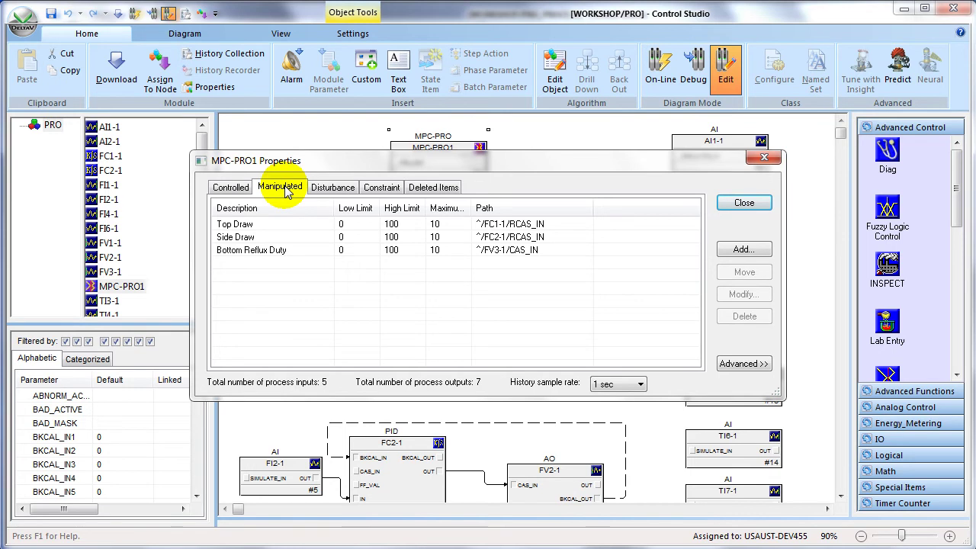
click(331, 191)
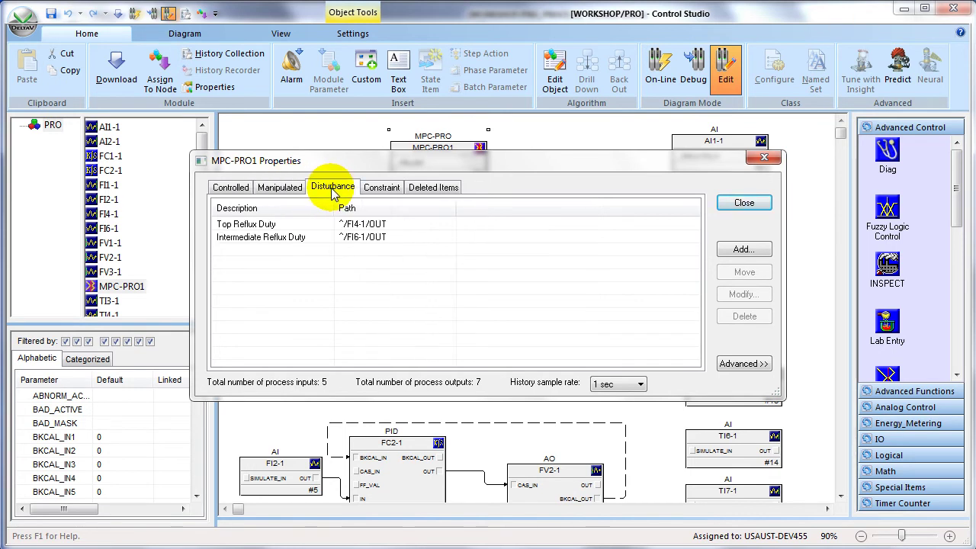
click(378, 190)
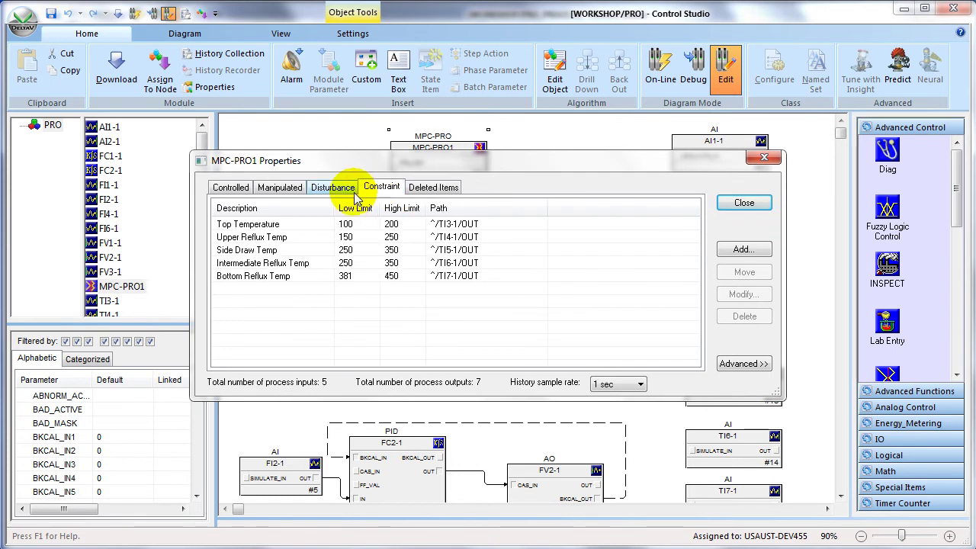
click(238, 189)
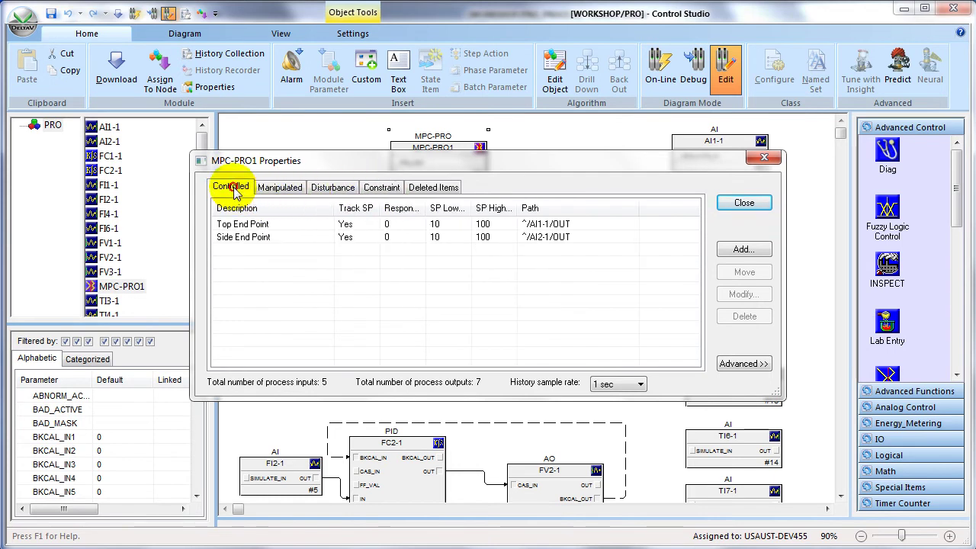
Step: Inspect the Top End Point controlled parameter's setpoint settings and path, then close the MPC-PRO1 properties
click(247, 223)
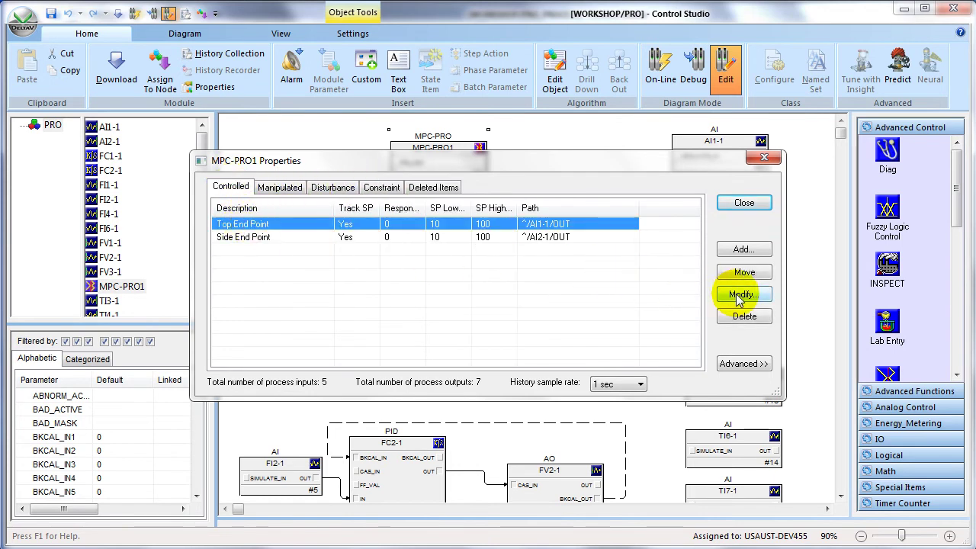
click(740, 294)
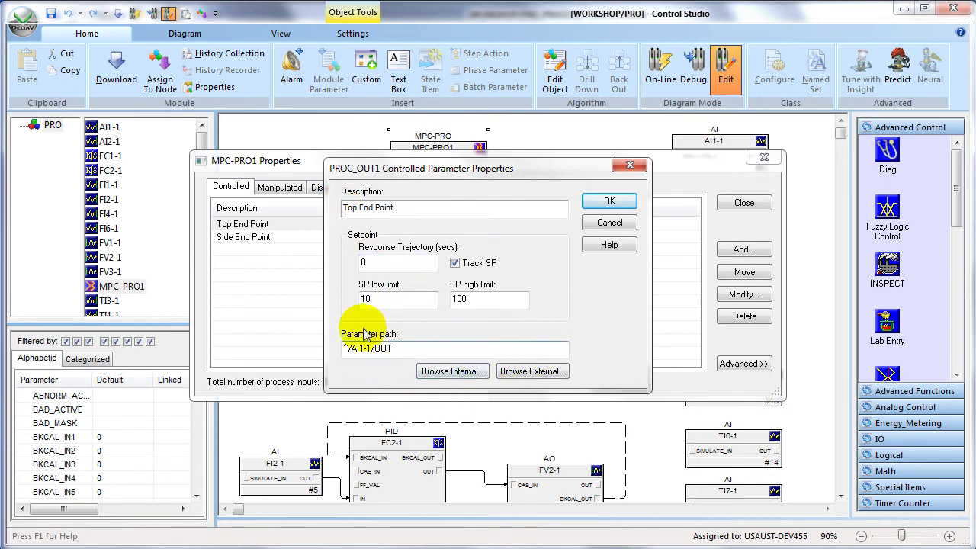
click(603, 202)
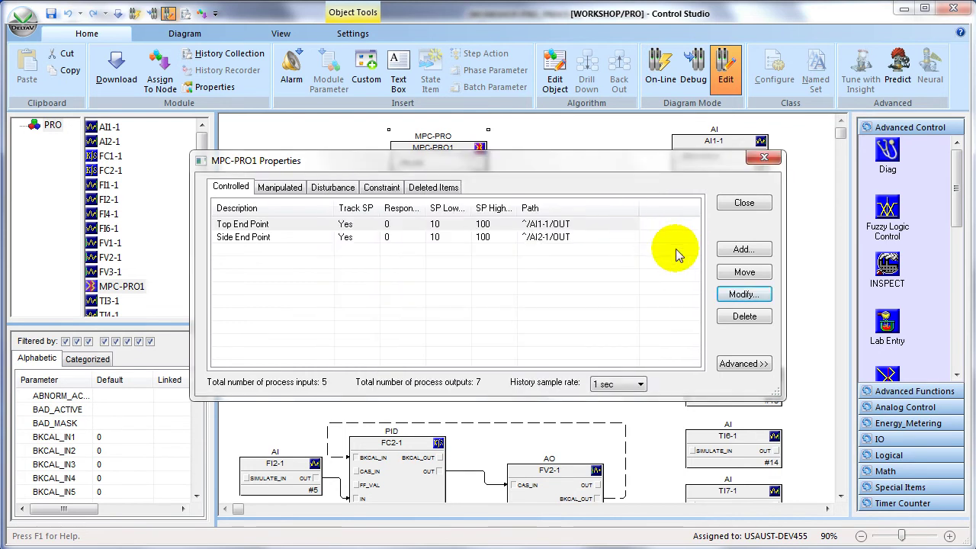
click(732, 206)
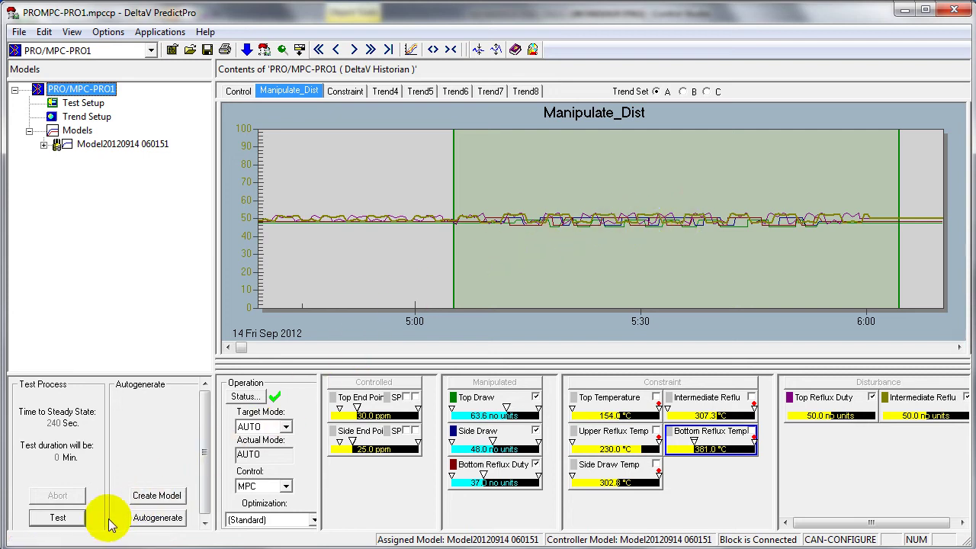
Step: In DeltaV PredictPro, review the Test Setup and Trend Setup of PRO/MPC-PRO1, then return to its trend overview
click(73, 103)
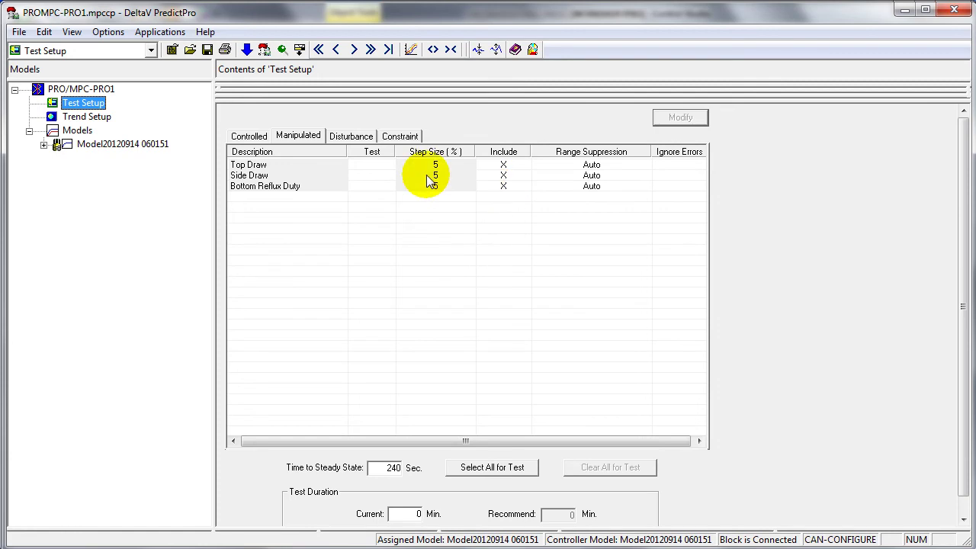
click(86, 117)
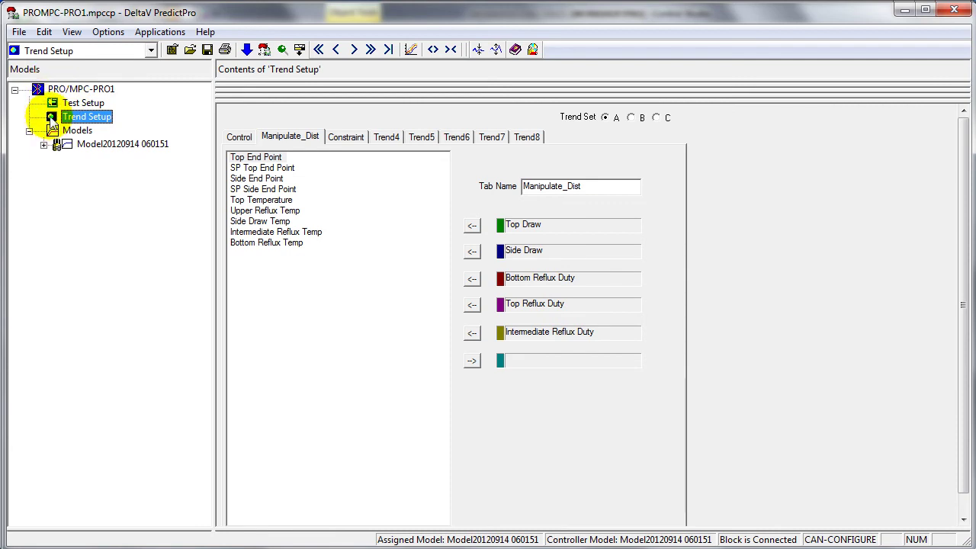
click(39, 90)
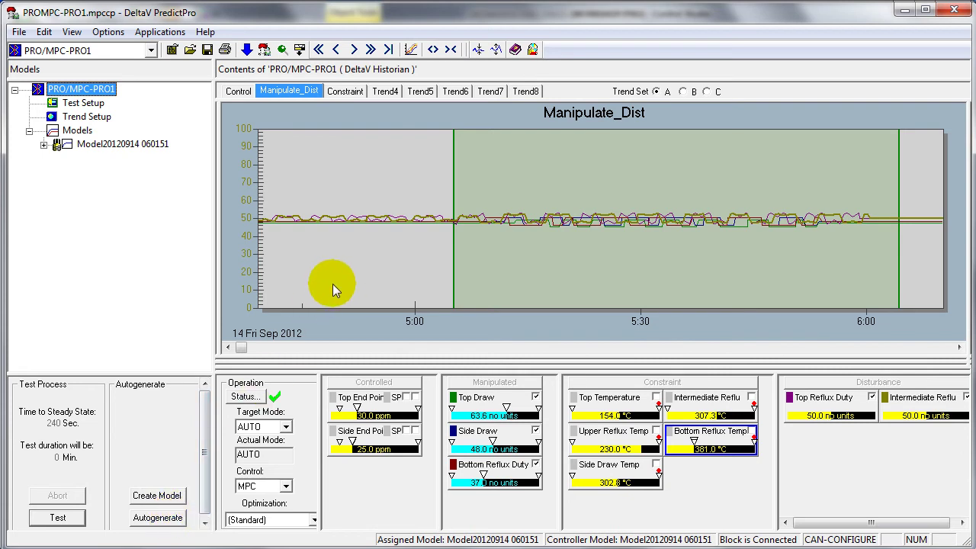
click(63, 144)
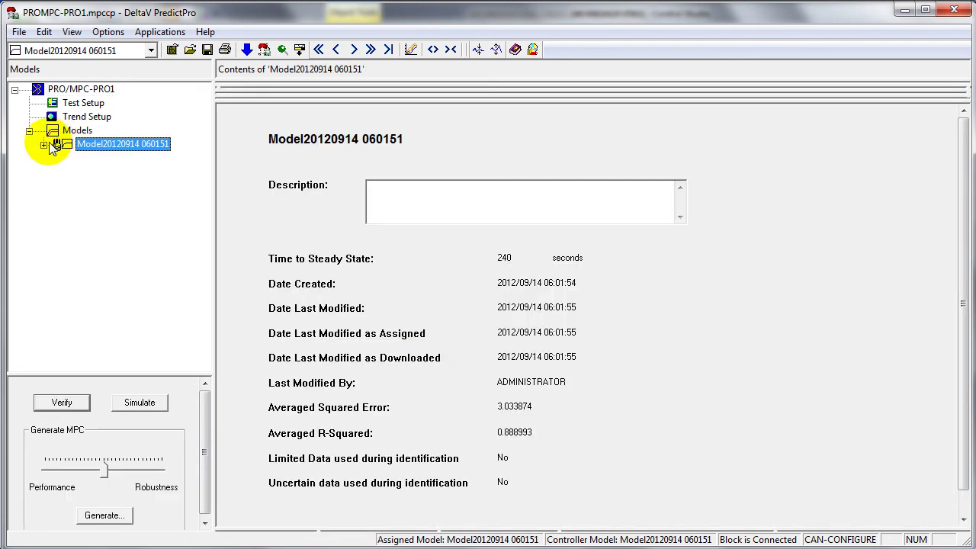
click(44, 144)
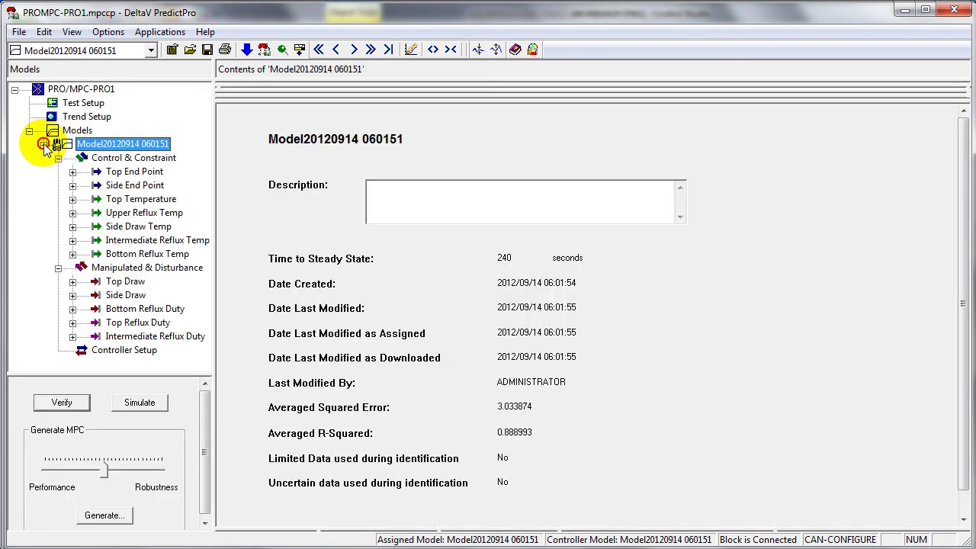
click(80, 160)
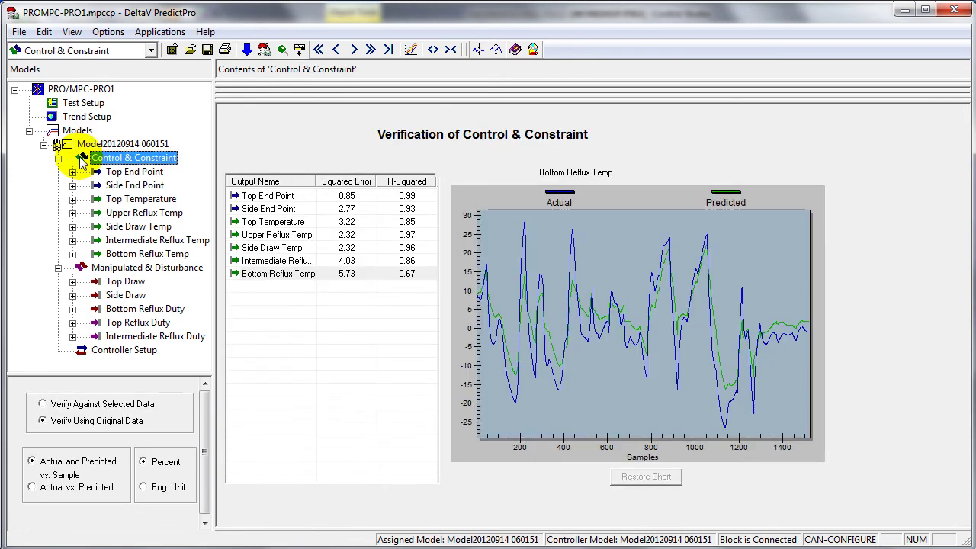
Step: Compare the actual and predicted verification plots for each output from Top End Point through Bottom Reflux Temp
click(263, 198)
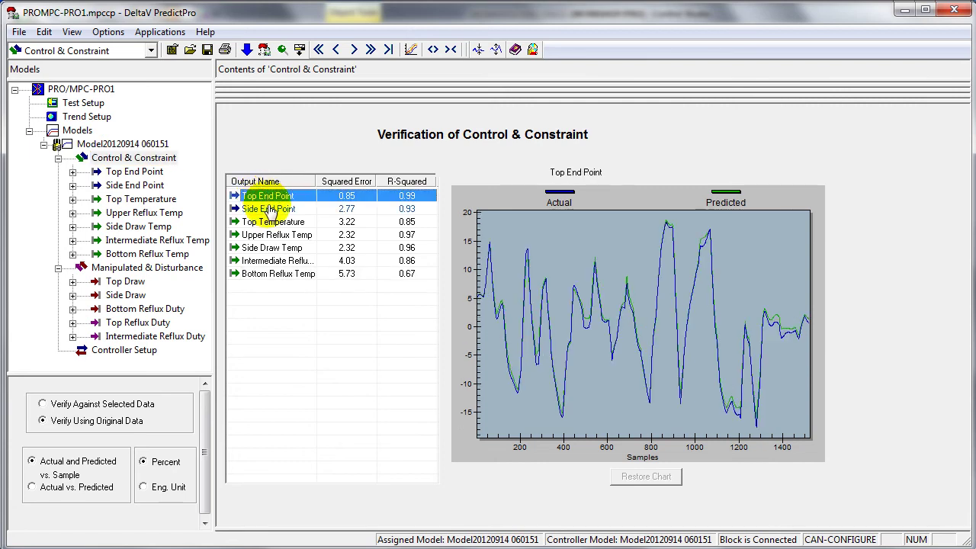
click(271, 210)
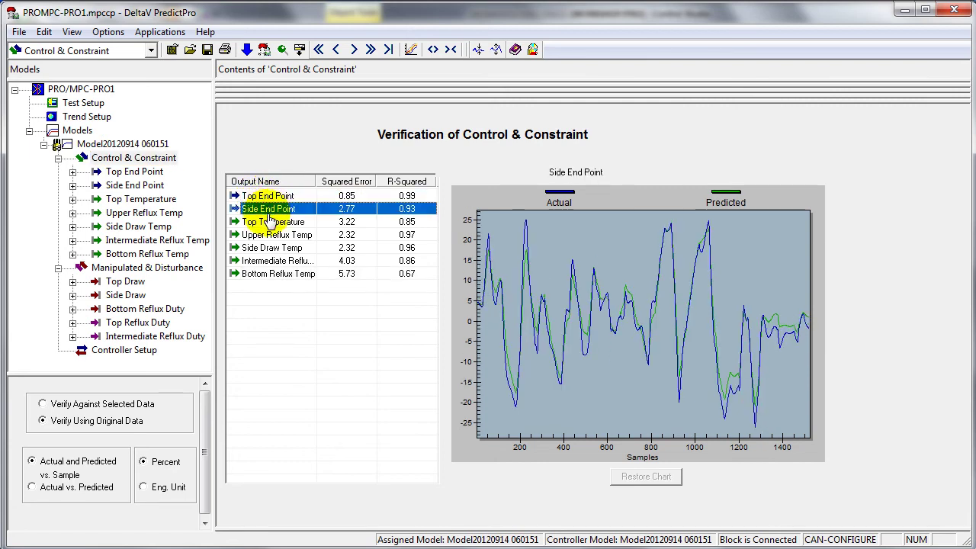
click(269, 222)
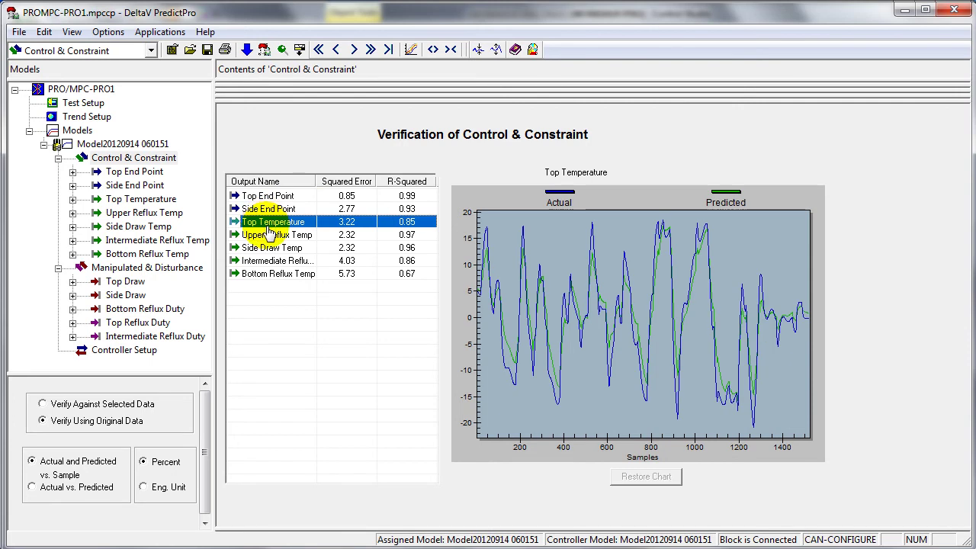
click(268, 237)
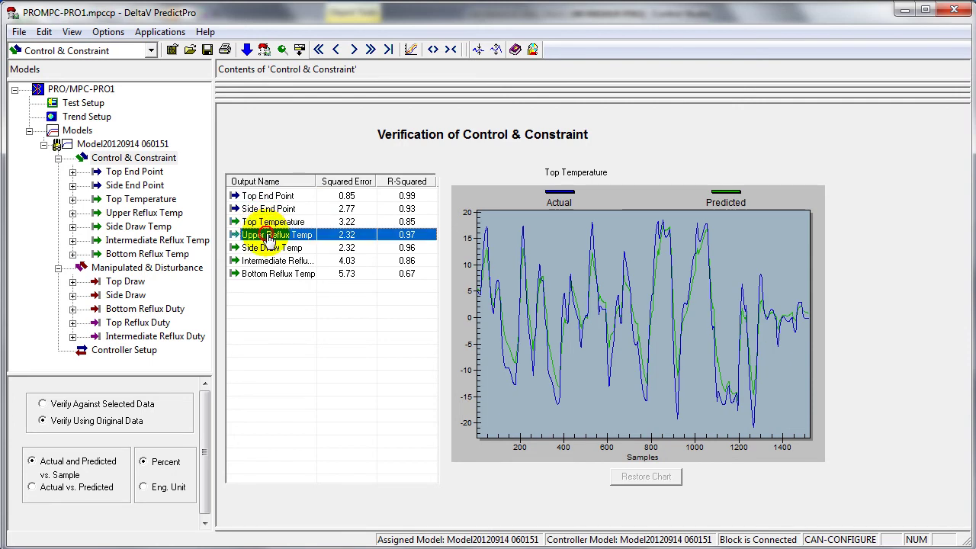
click(269, 250)
click(257, 261)
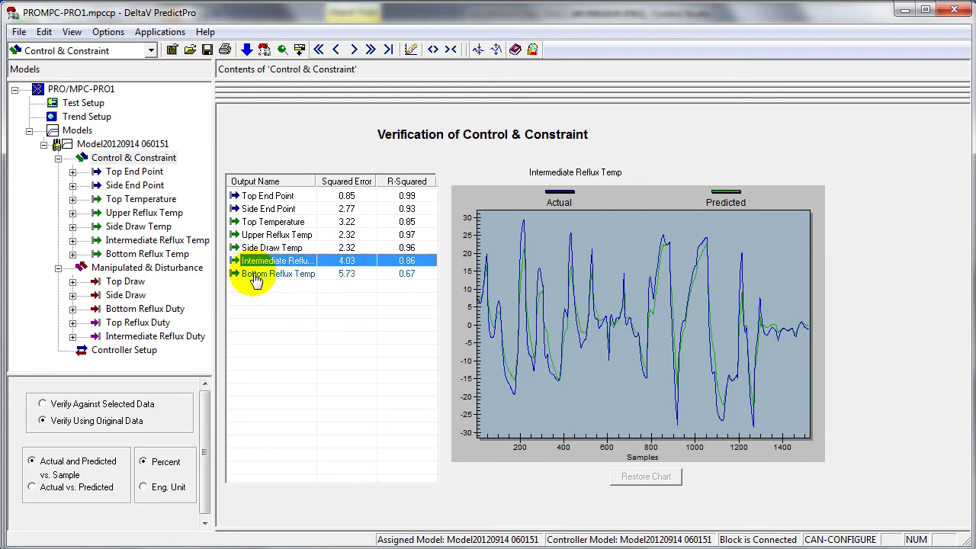
click(255, 276)
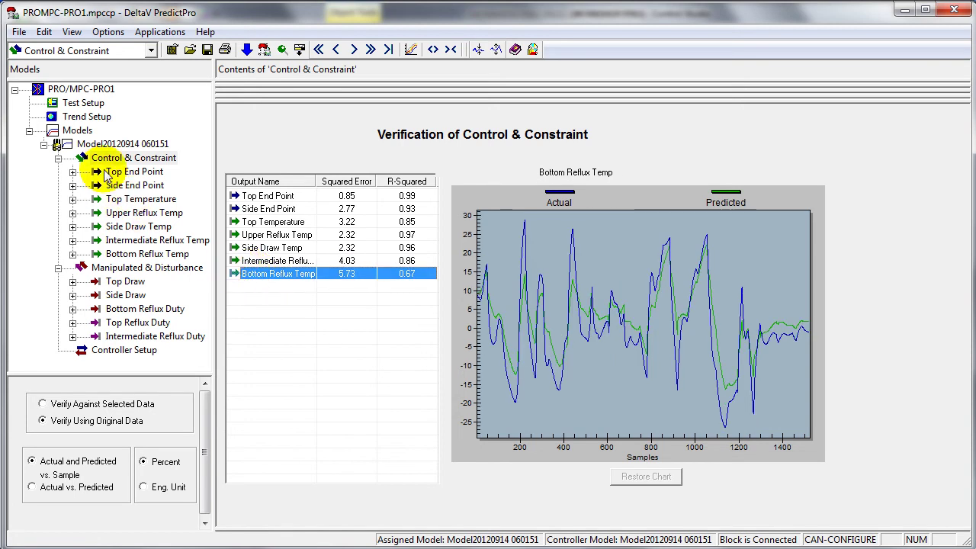
Step: Examine the step responses of Top End Point, including its Side Draw response in detail, and those of Side End Point
click(108, 174)
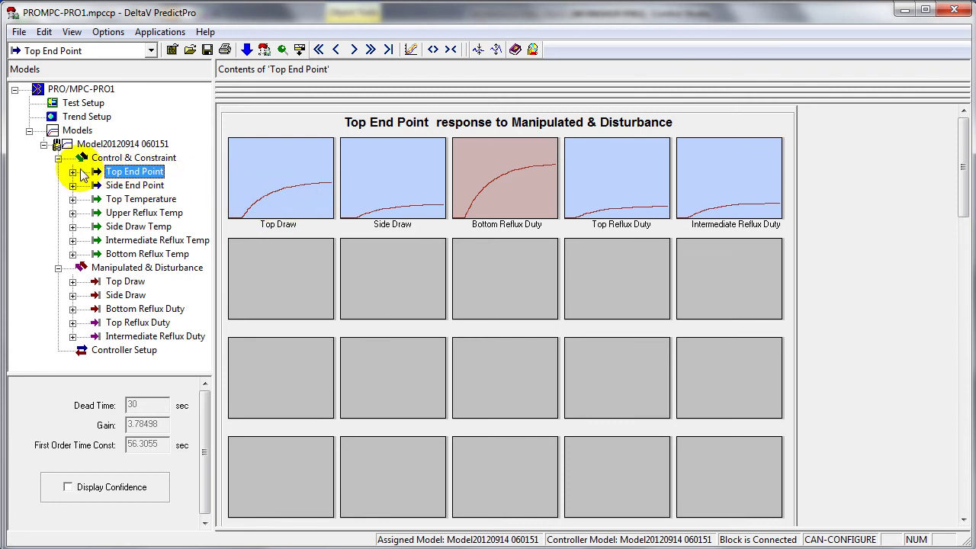
click(73, 171)
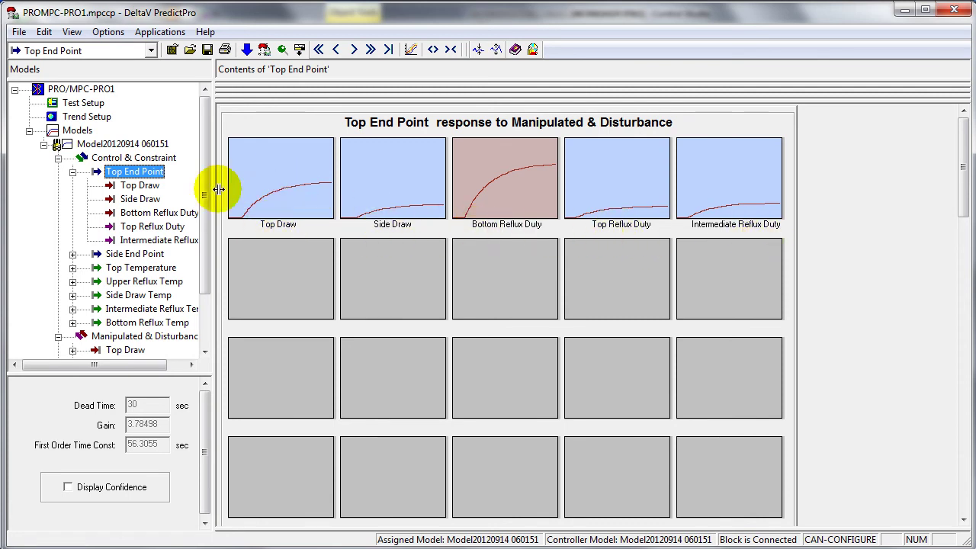
click(142, 200)
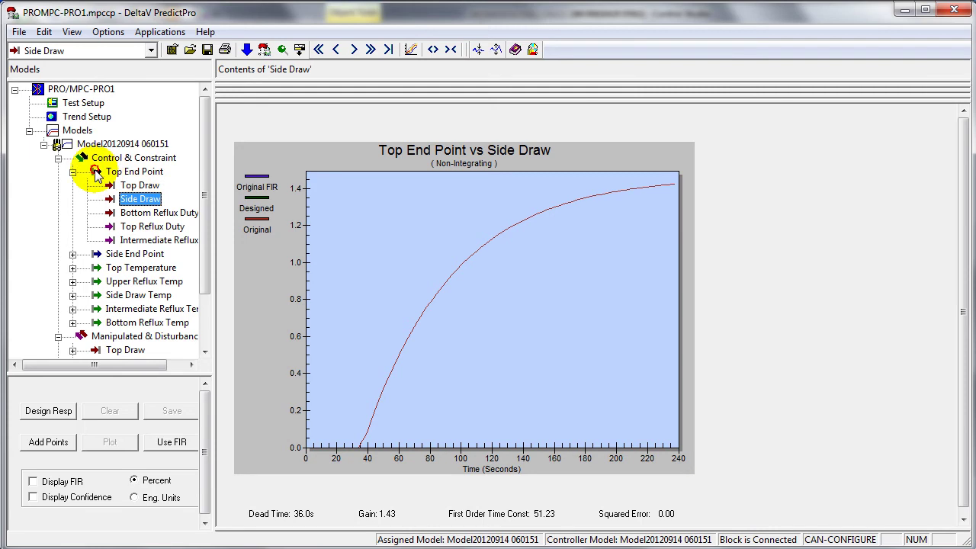
click(97, 172)
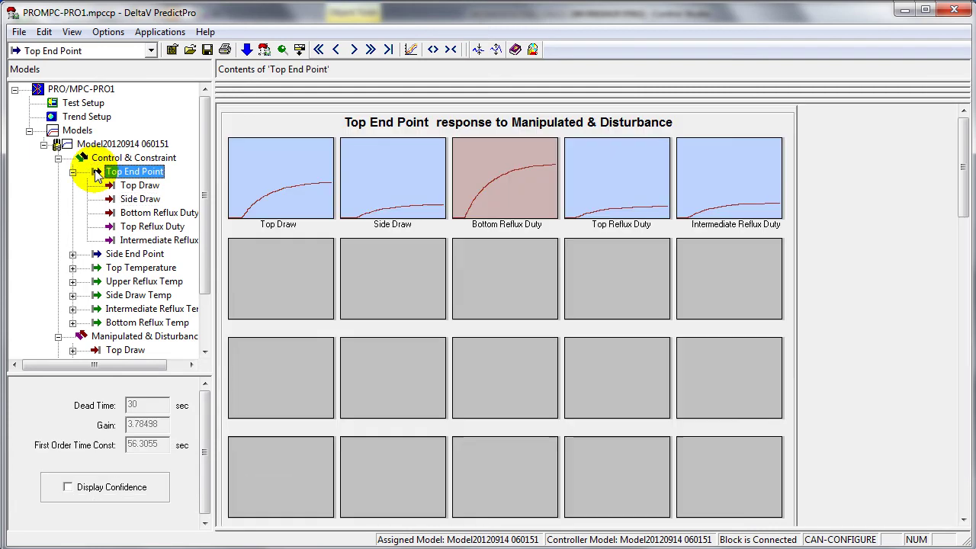
click(97, 256)
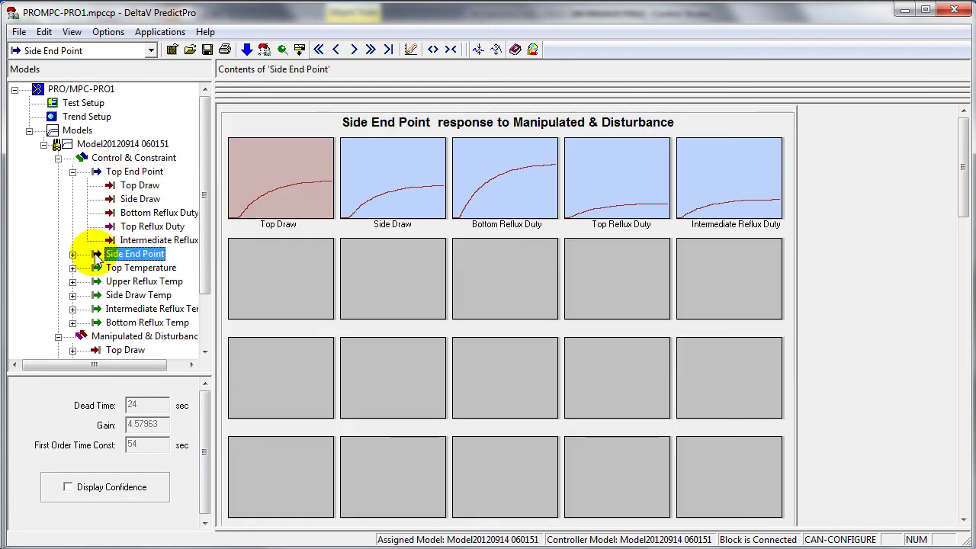
Step: Examine the step responses of each remaining output from Top Temperature through Bottom Reflux Temp, then collapse the model's contents
click(93, 268)
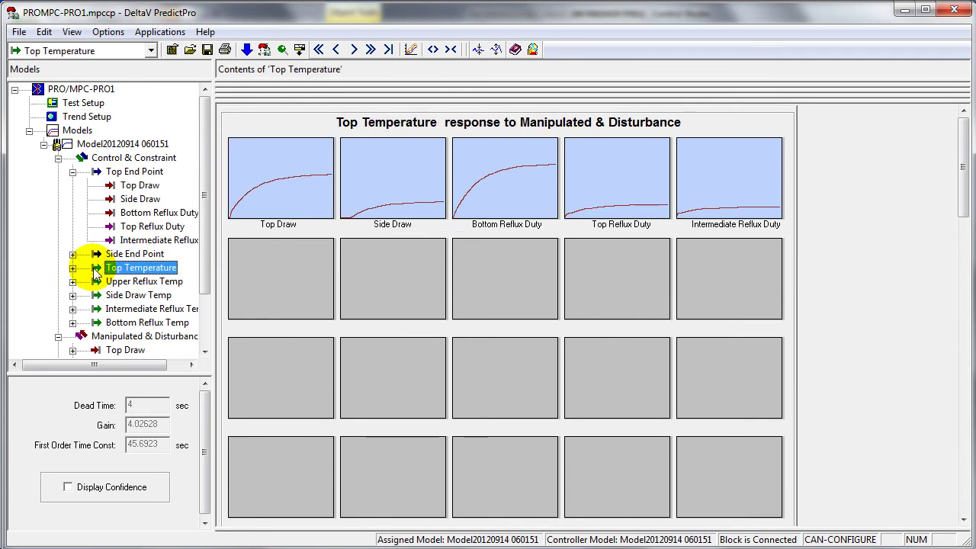
click(97, 283)
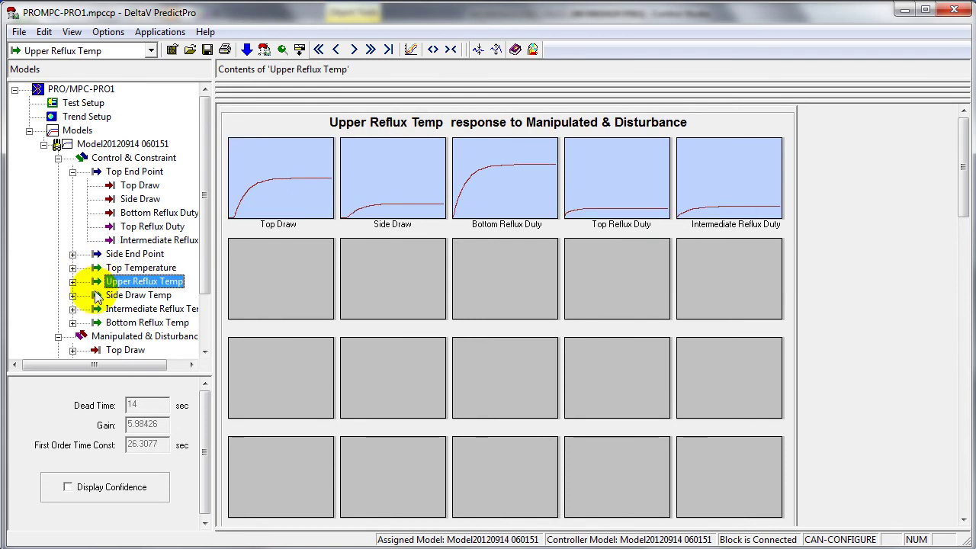
click(98, 297)
click(98, 308)
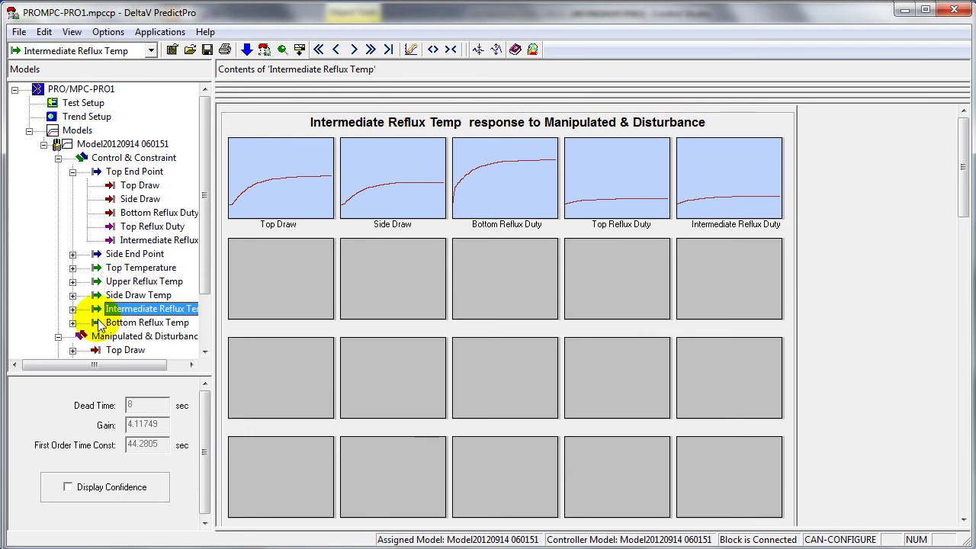
click(99, 323)
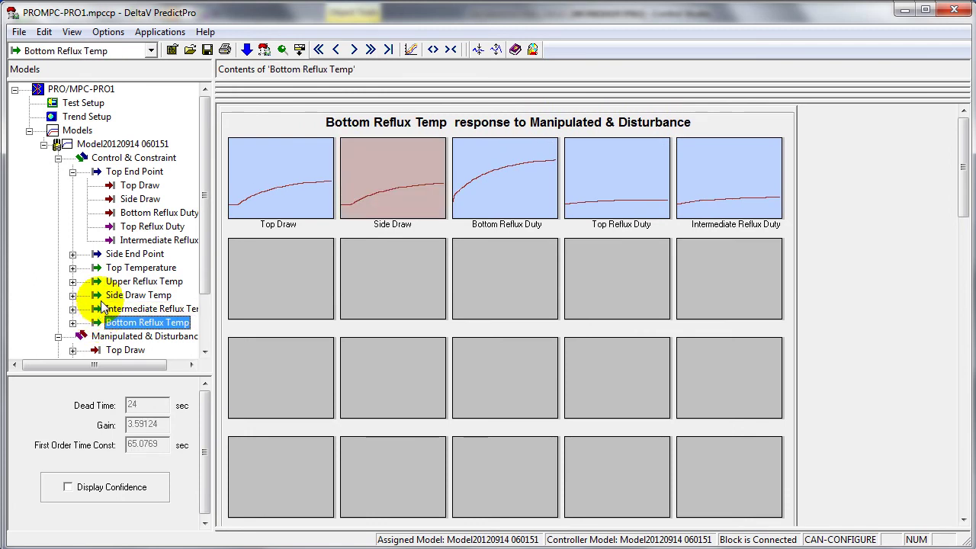
click(44, 145)
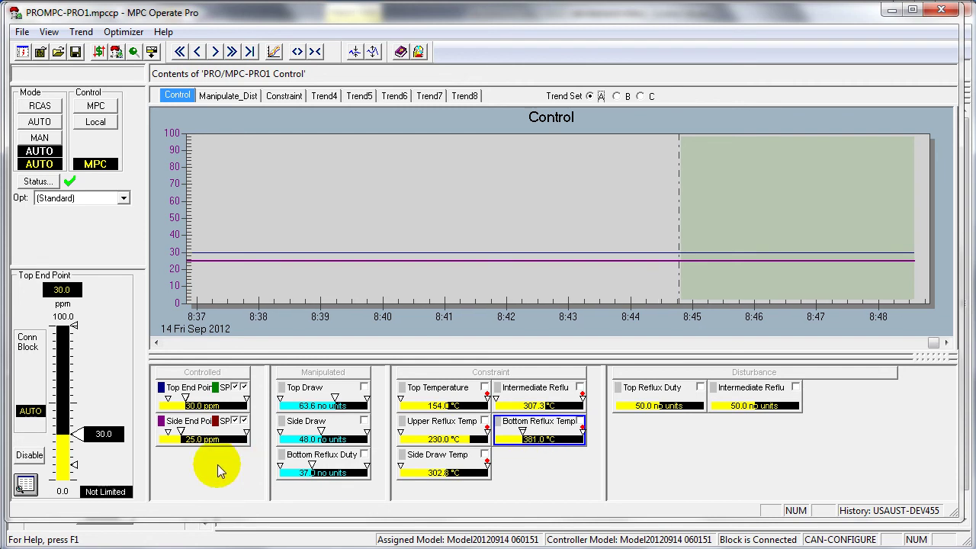
Step: In MPC Operate Pro, select Top End Point and review the Manipulate_Dist and Constraint trends, returning to the Control trend
click(196, 392)
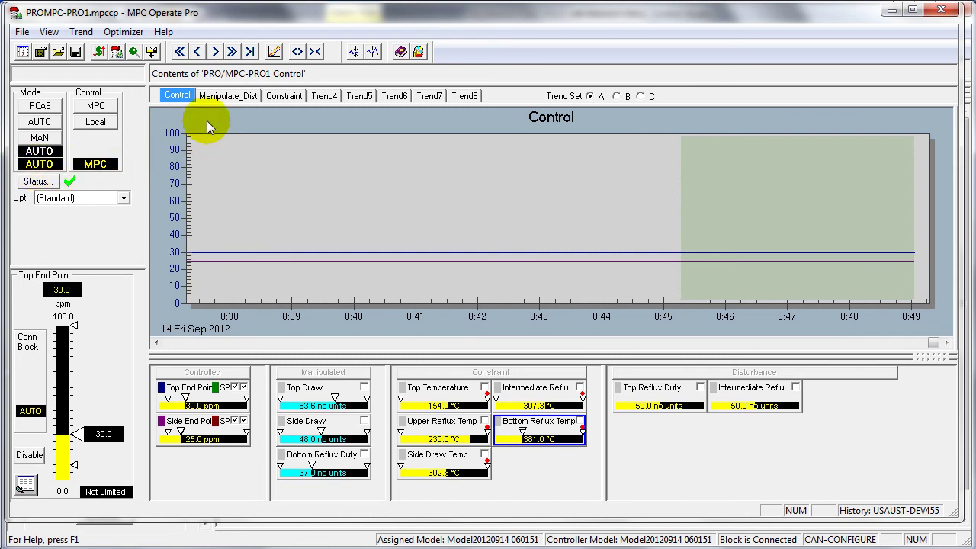
click(219, 98)
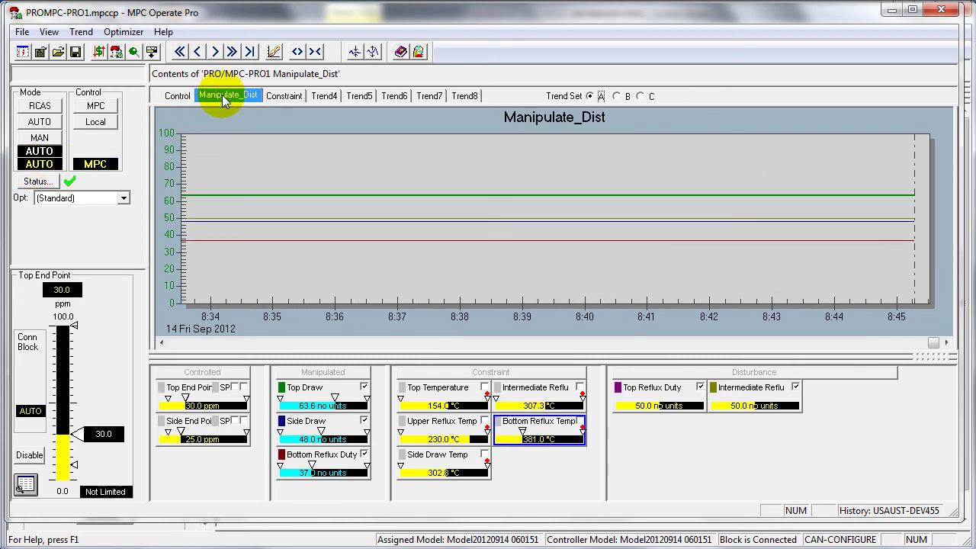
click(291, 101)
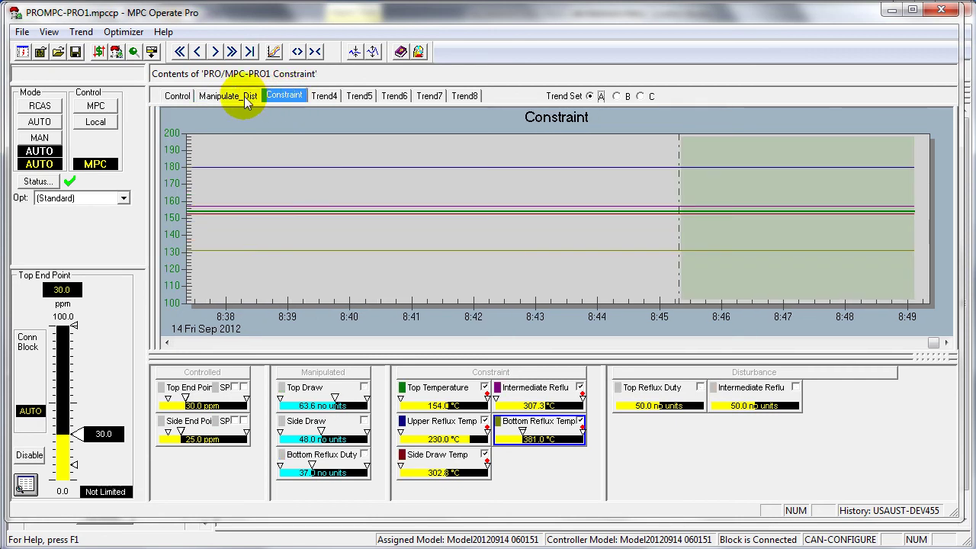
click(178, 98)
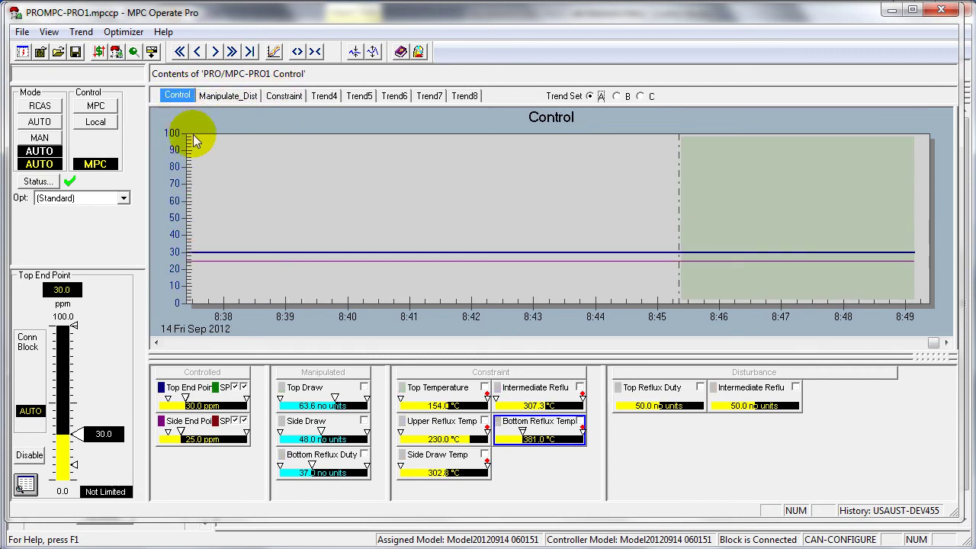
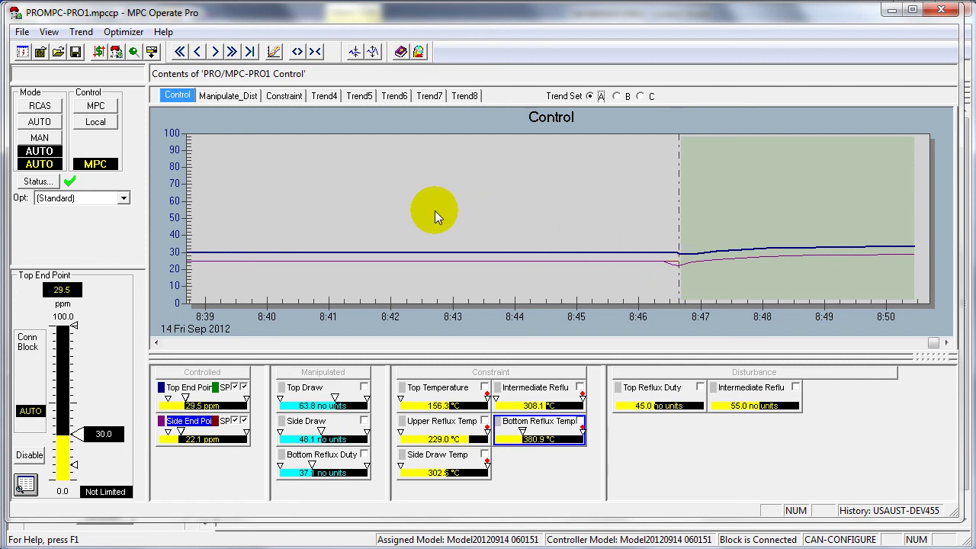
click(229, 100)
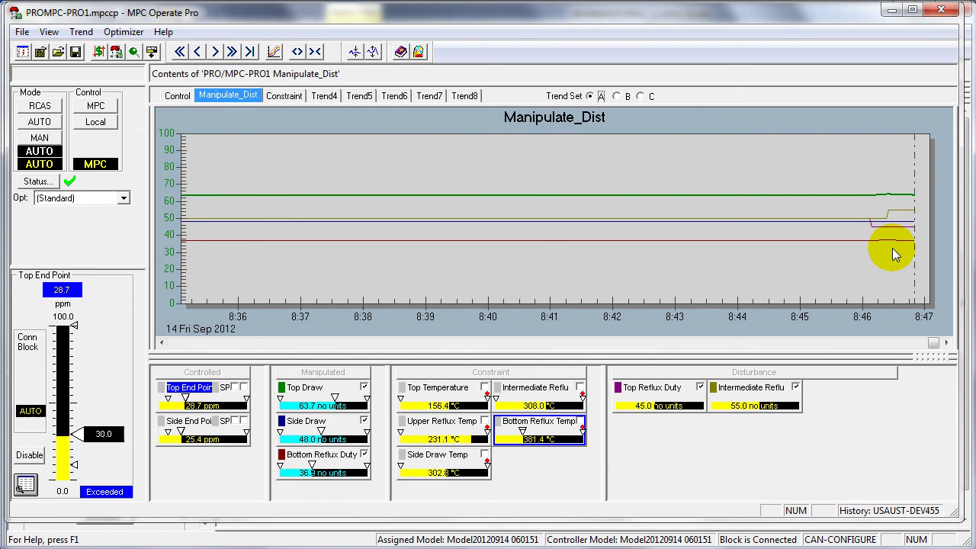
click(177, 101)
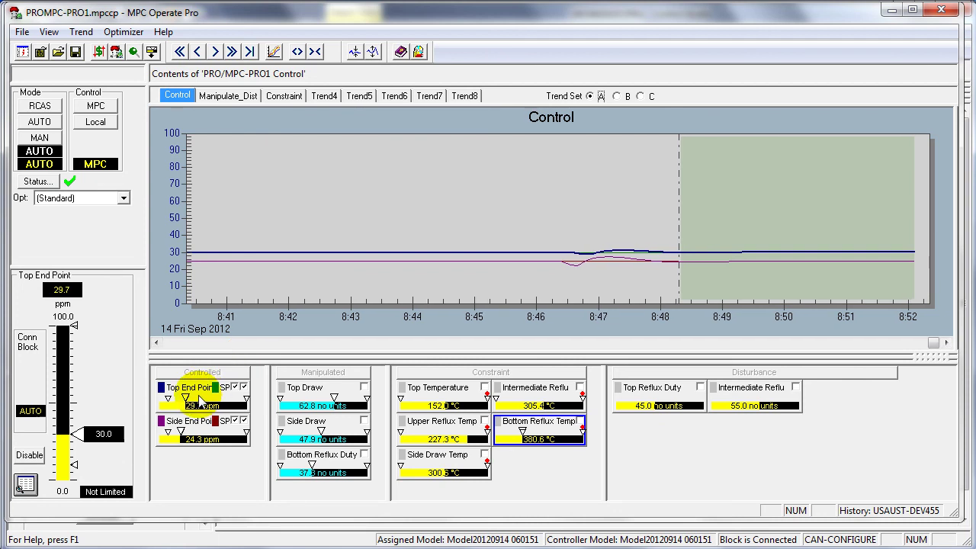
Step: Set the Top End Point setpoint to 40 ppm
click(91, 436)
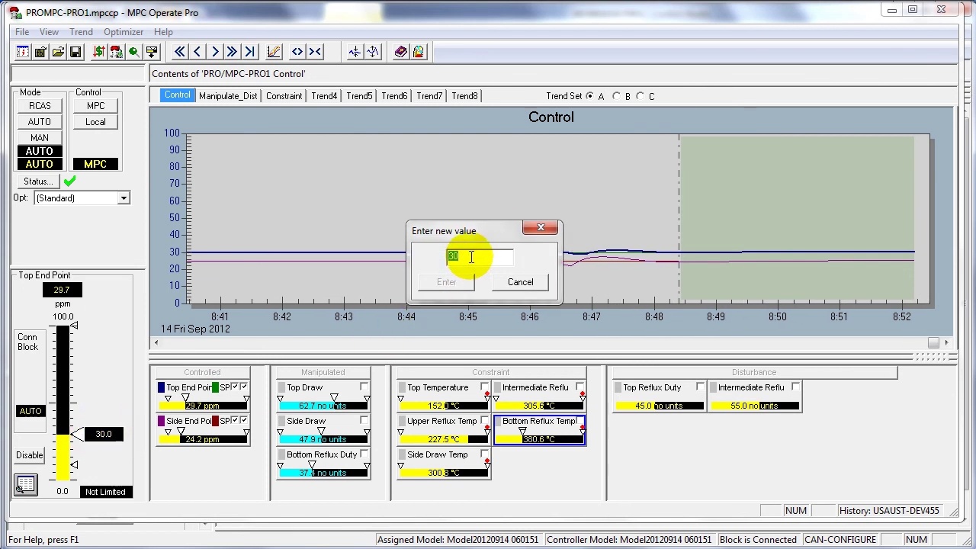
text(40)
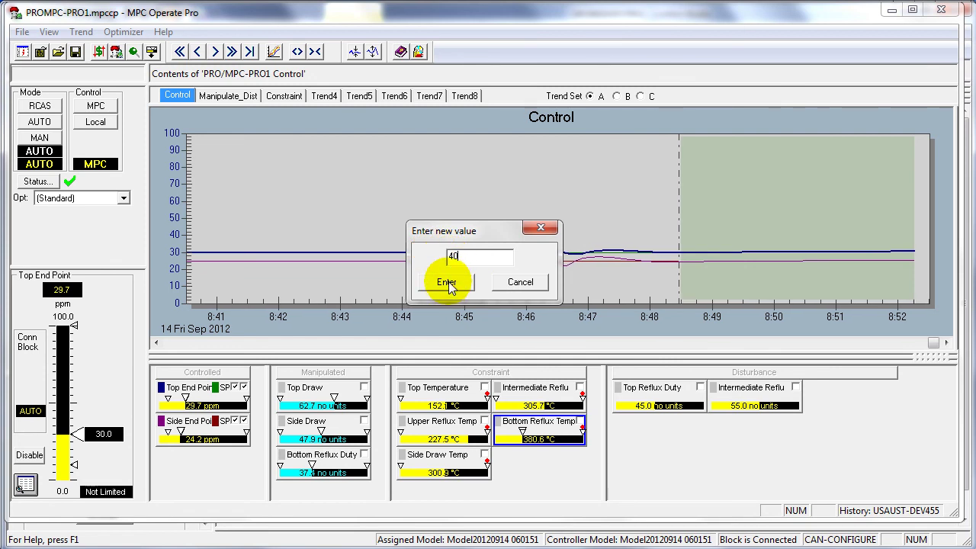
click(448, 282)
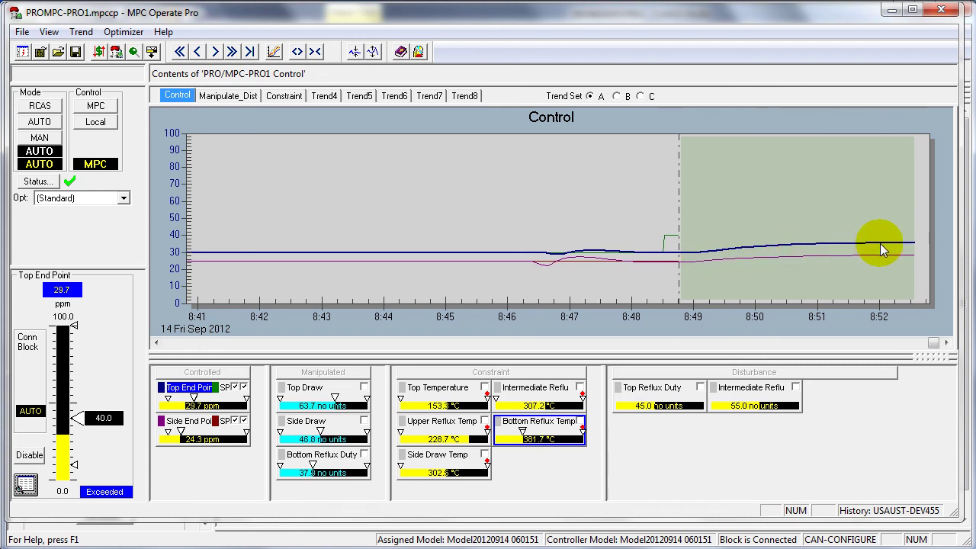
Step: Compare the Manipulate_Dist and Control trends to follow the controller's response to the Top End Point setpoint change
click(238, 103)
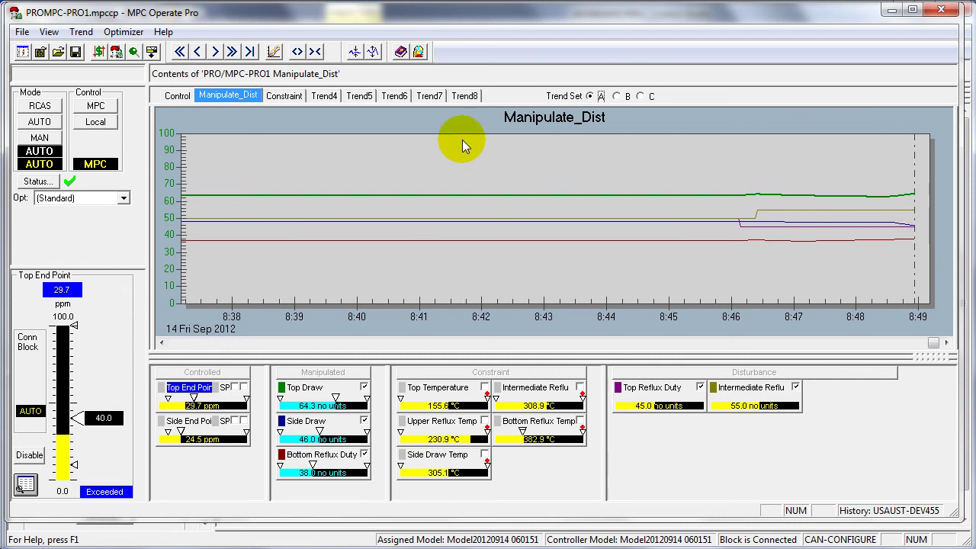
click(177, 95)
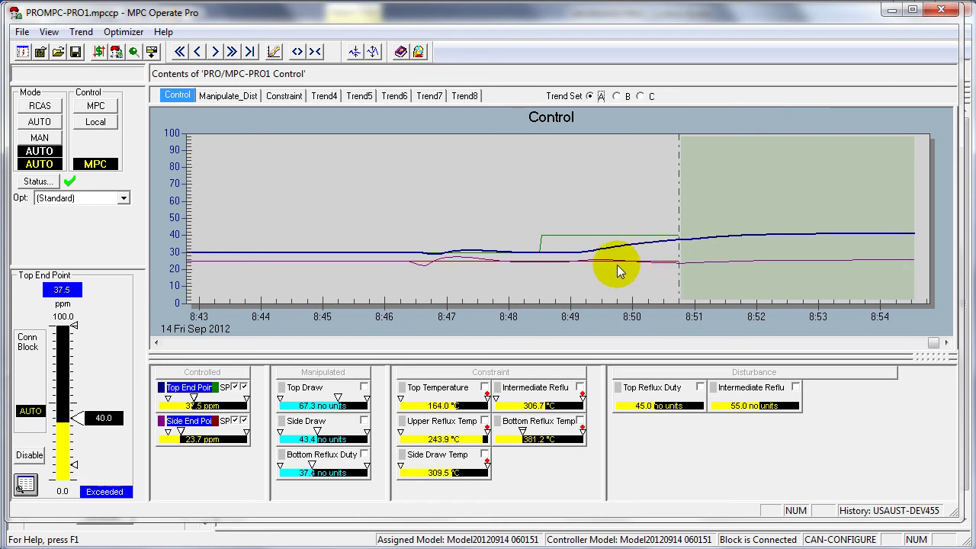
click(216, 101)
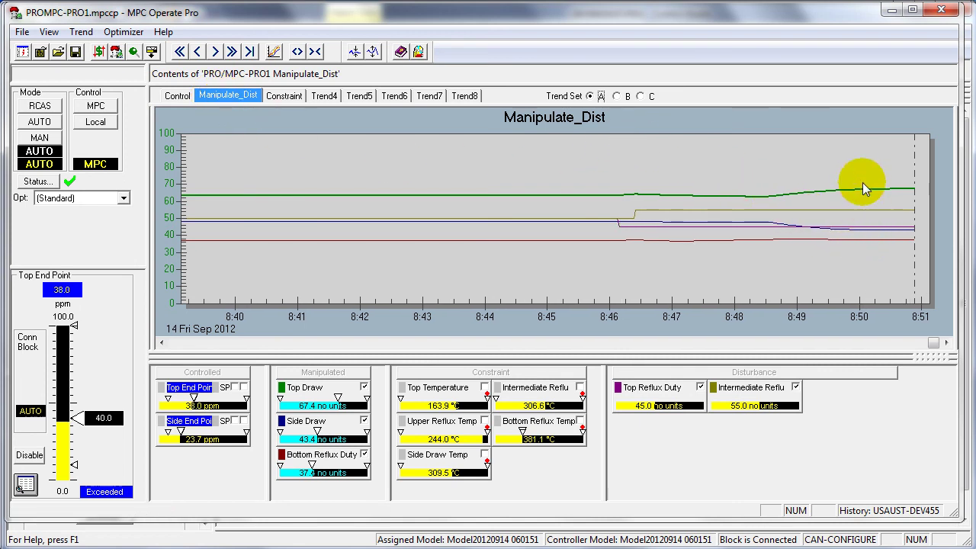
click(180, 96)
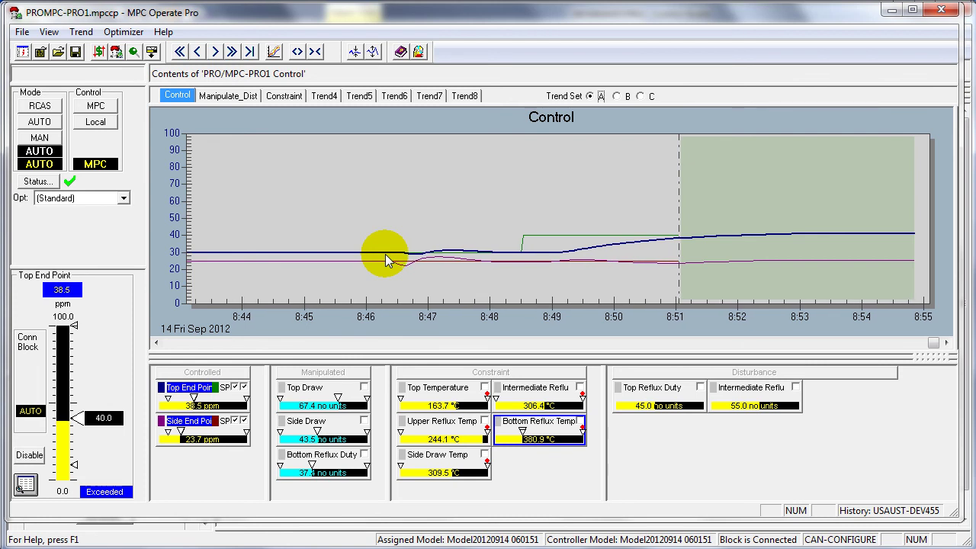
Step: Switch the optimization objective to Max Top Draw
click(124, 200)
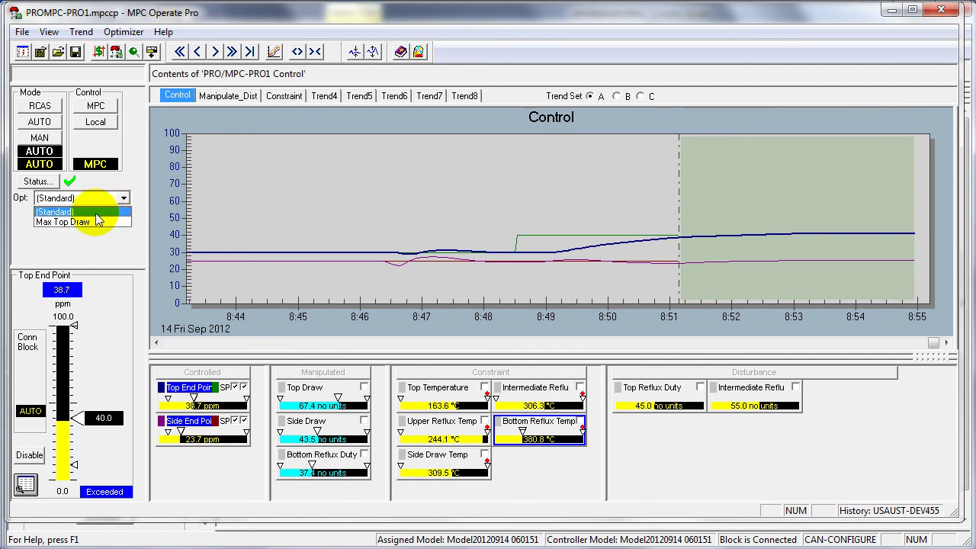
click(91, 222)
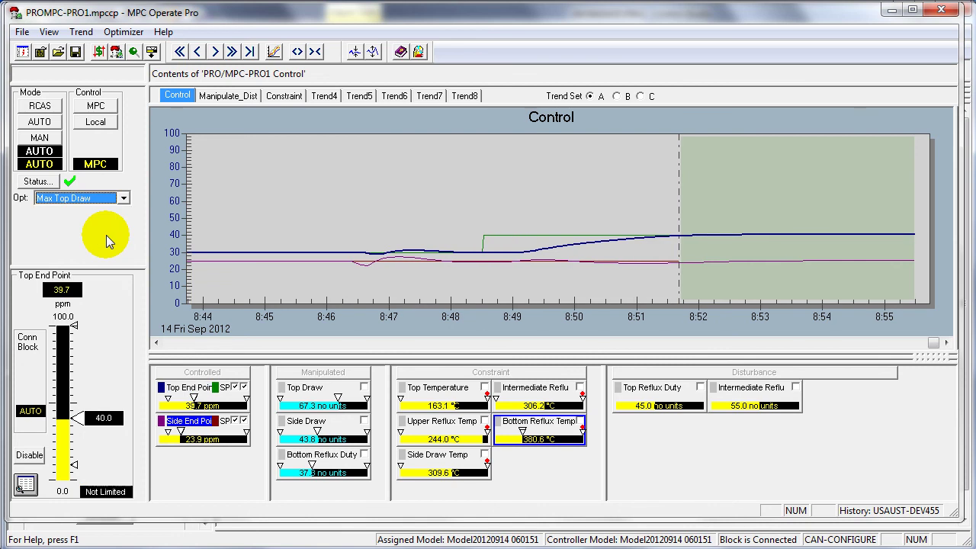